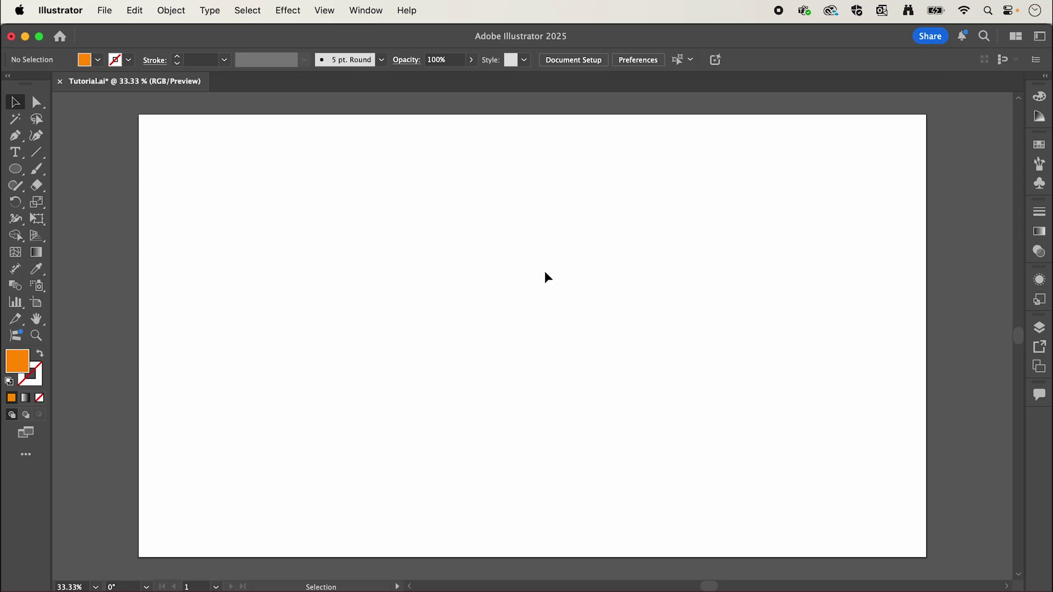
- Draw a large orange circle and a smaller circle to its upper right
{"action": "left_click", "coordinate": [18, 172]}
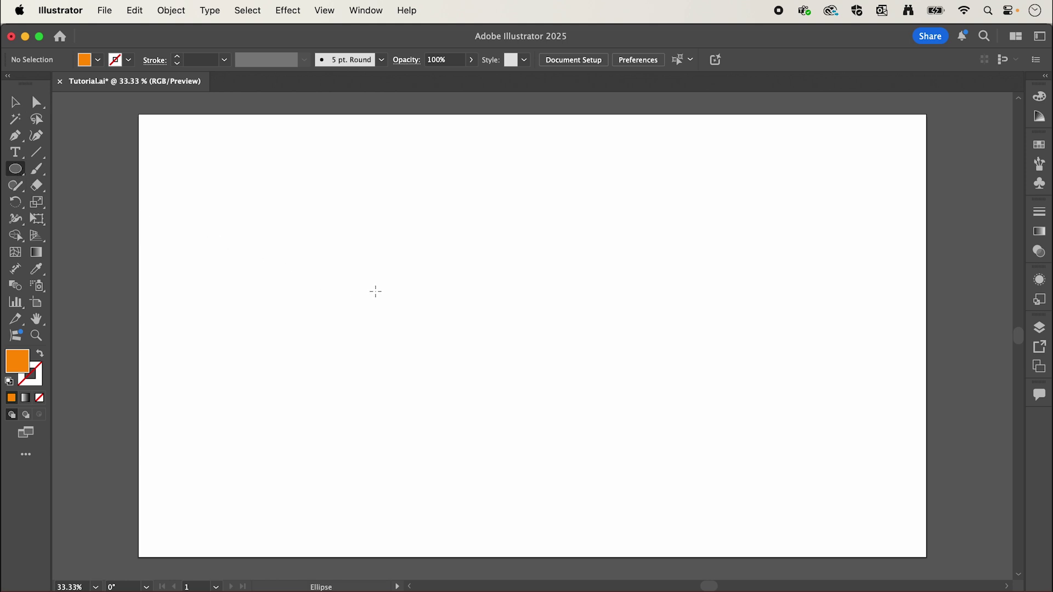
{"action": "left_click_drag", "start_coordinate": [376, 291], "coordinate": [599, 460]}
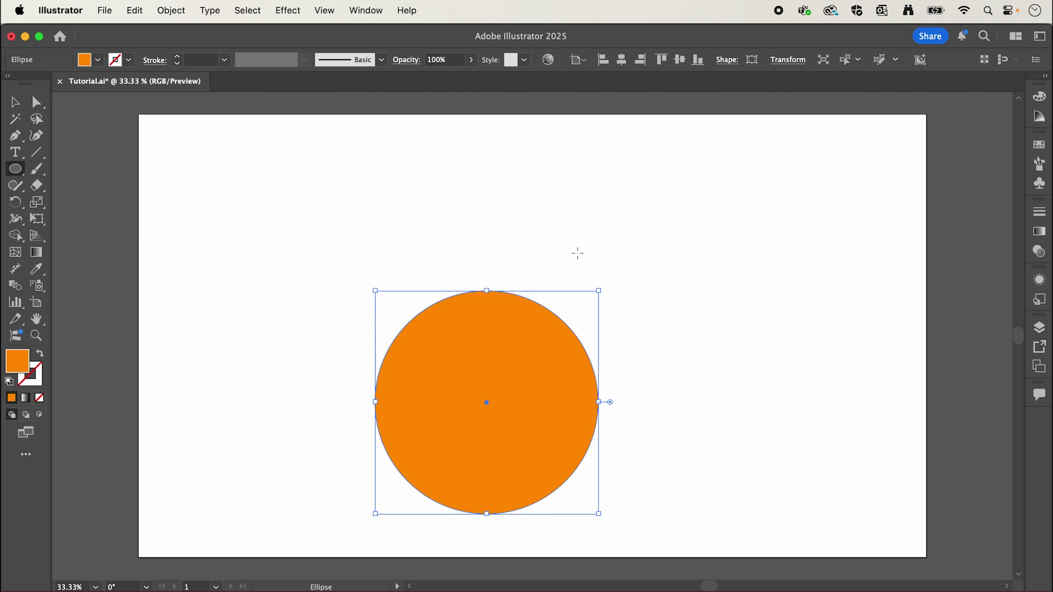
{"action": "left_click_drag", "start_coordinate": [578, 253], "coordinate": [663, 318]}
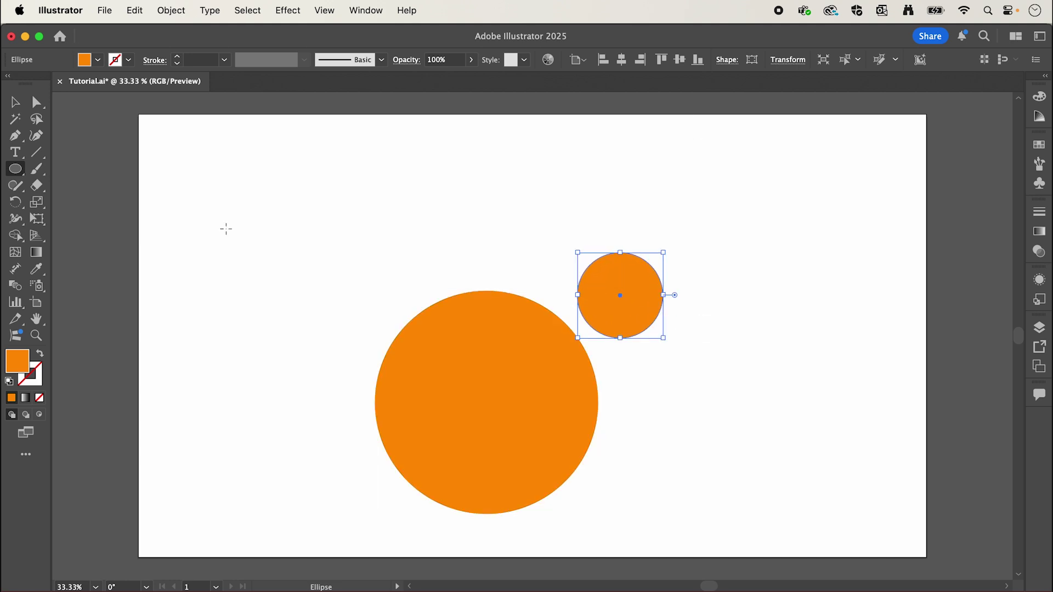
- Combine both circles into one compound path and nudge it slightly on the artboard
{"action": "left_click", "coordinate": [14, 106]}
{"action": "left_click_drag", "start_coordinate": [317, 208], "coordinate": [679, 511]}
{"action": "right_click", "coordinate": [565, 376]}
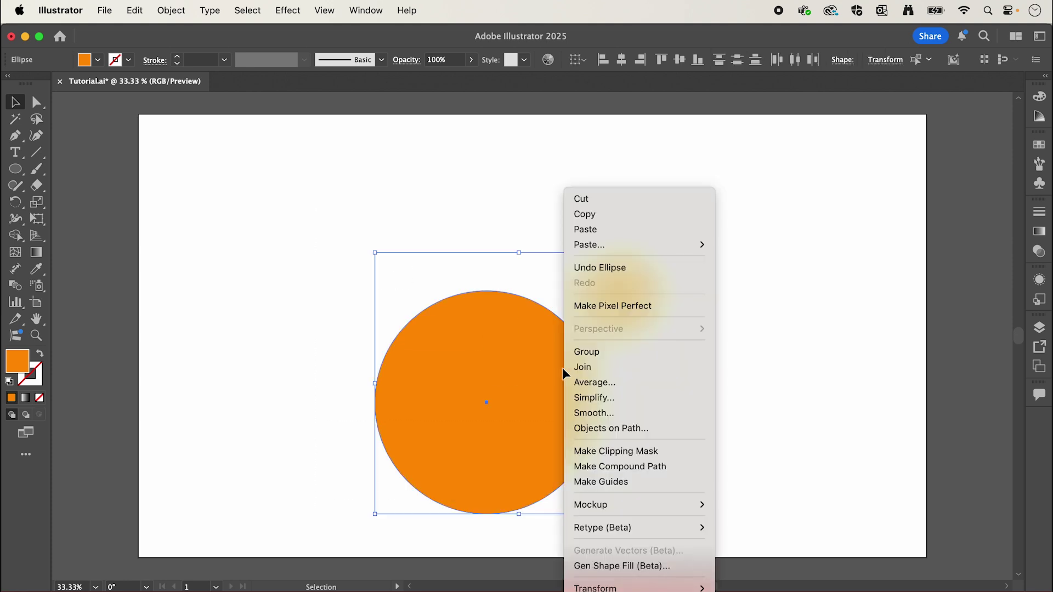
{"action": "left_click", "coordinate": [643, 470]}
{"action": "left_click_drag", "start_coordinate": [573, 434], "coordinate": [563, 408]}
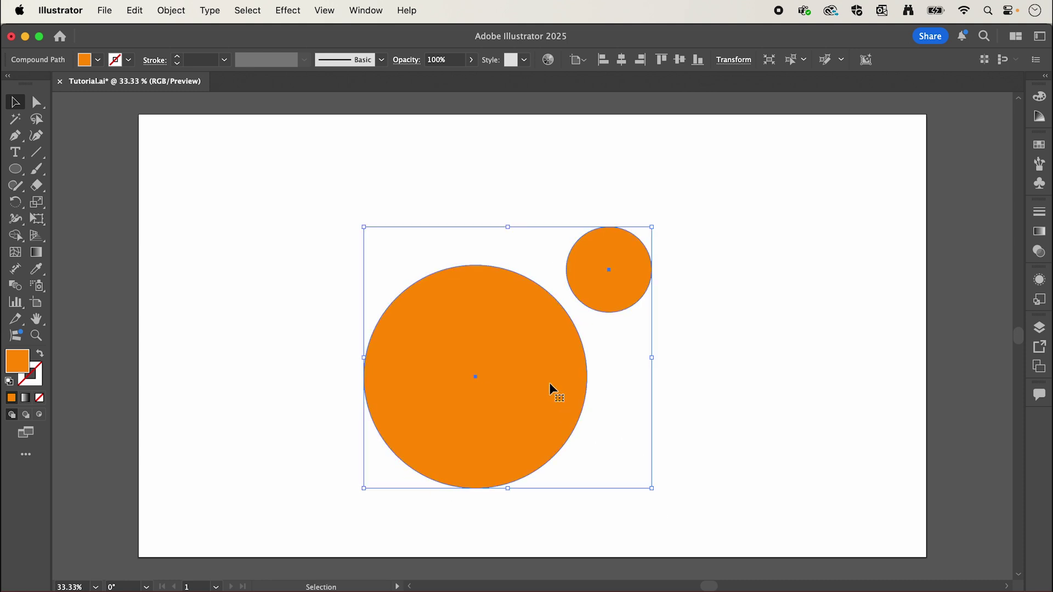
- Apply an Offset Path effect of 30 px with Round joins to the combined circles
{"action": "left_click", "coordinate": [289, 10]}
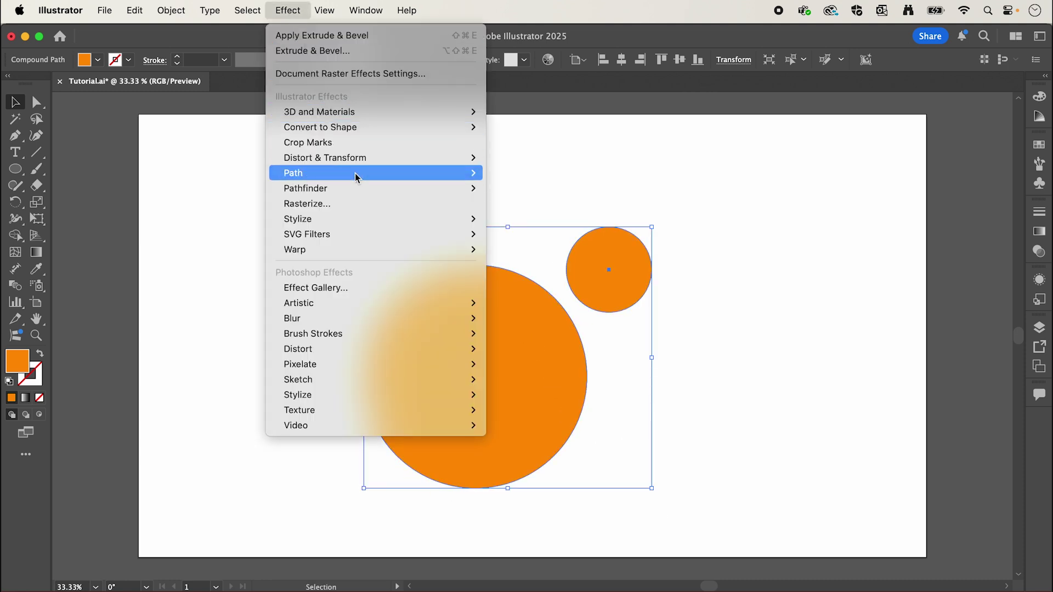
{"action": "mouse_move", "coordinate": [355, 172]}
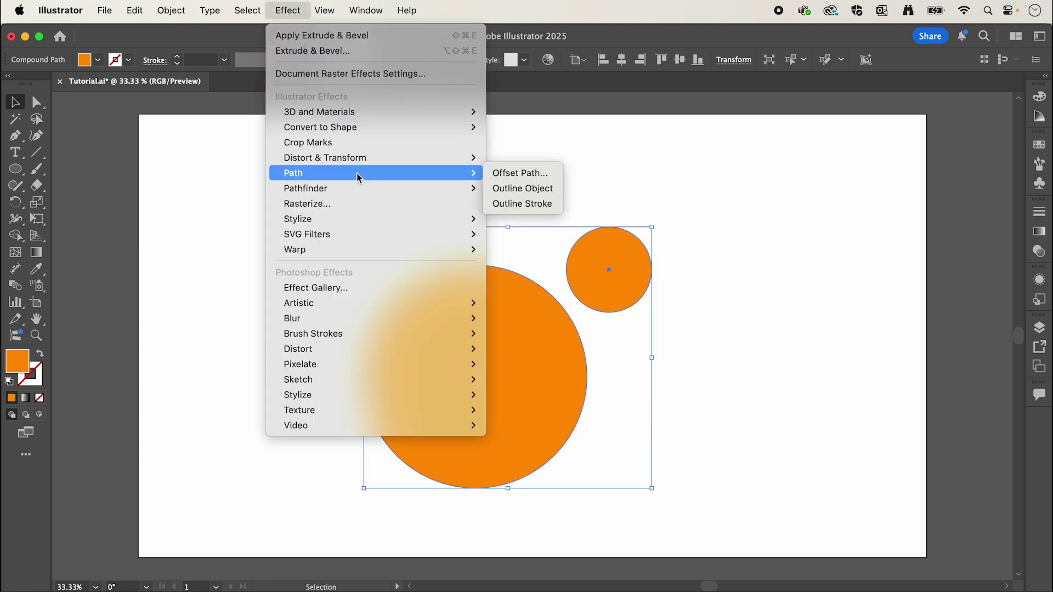
{"action": "left_click", "coordinate": [507, 173]}
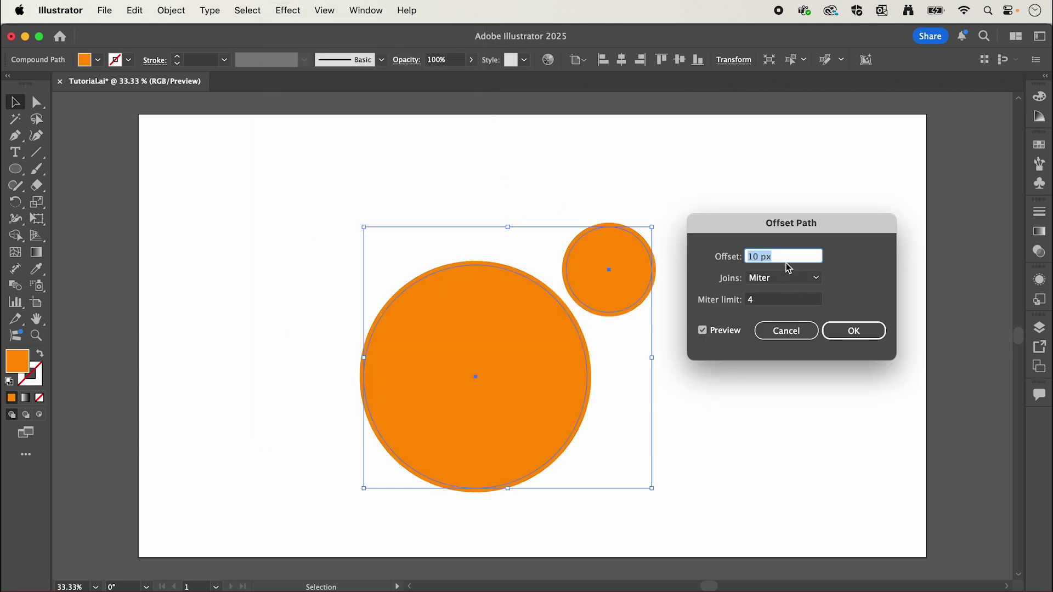
{"action": "key", "text": "shift+Up"}
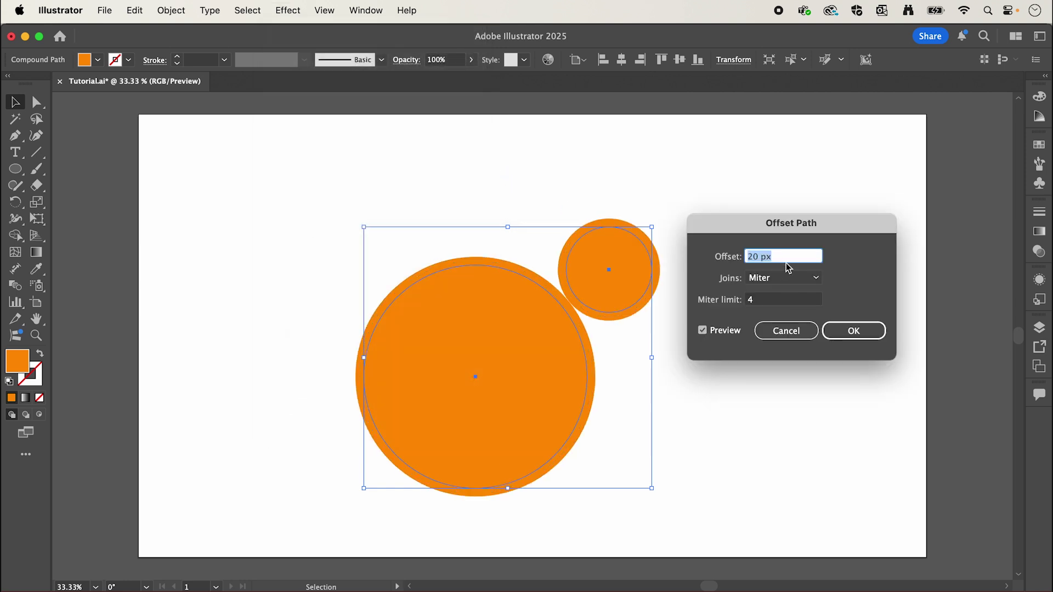
{"action": "key", "text": "shift+Up"}
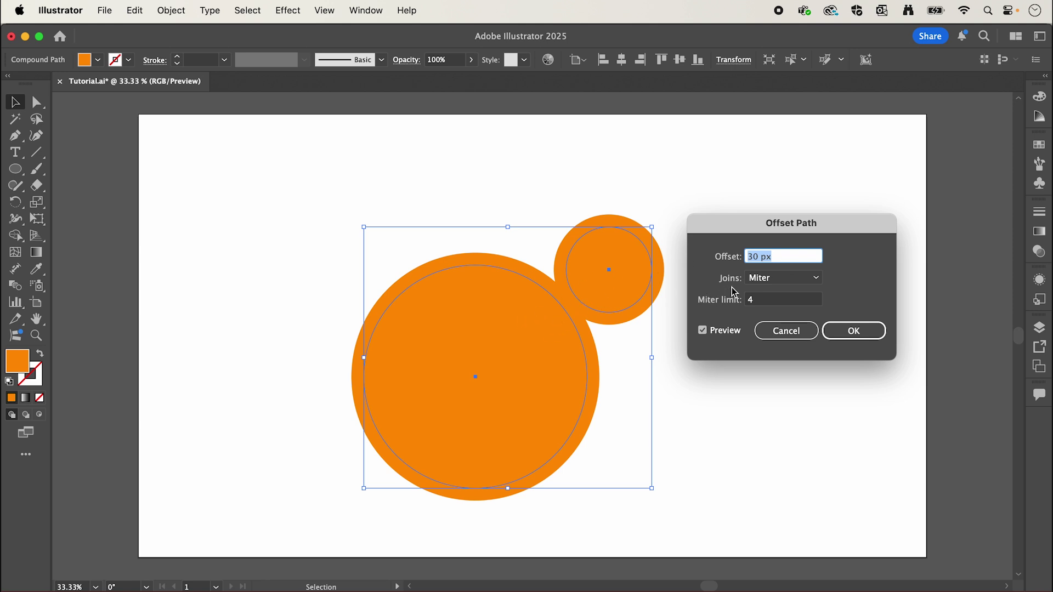
{"action": "left_click", "coordinate": [775, 279]}
{"action": "left_click", "coordinate": [795, 309]}
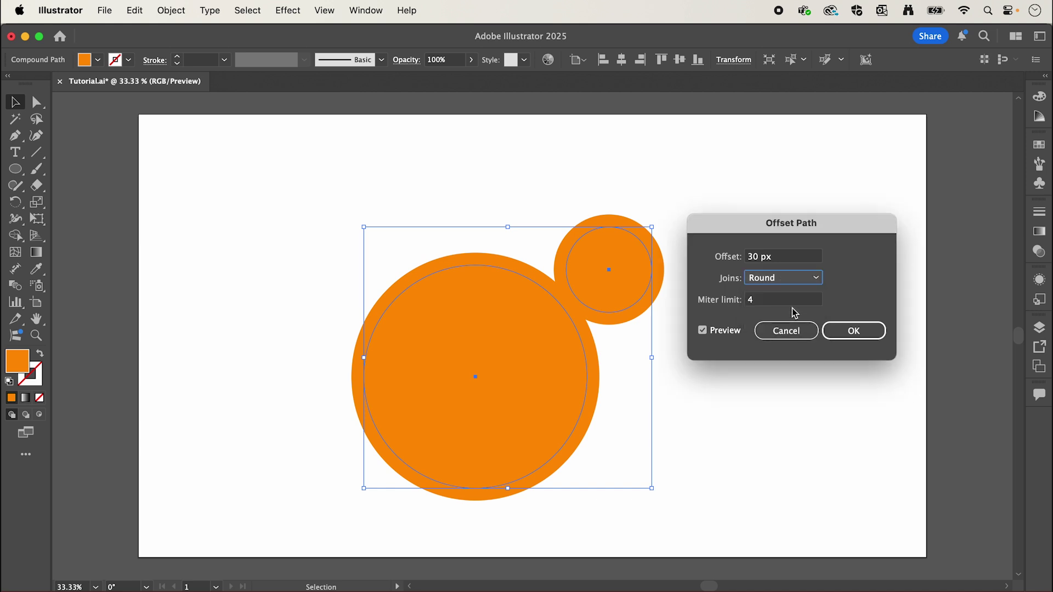
{"action": "left_click", "coordinate": [853, 330]}
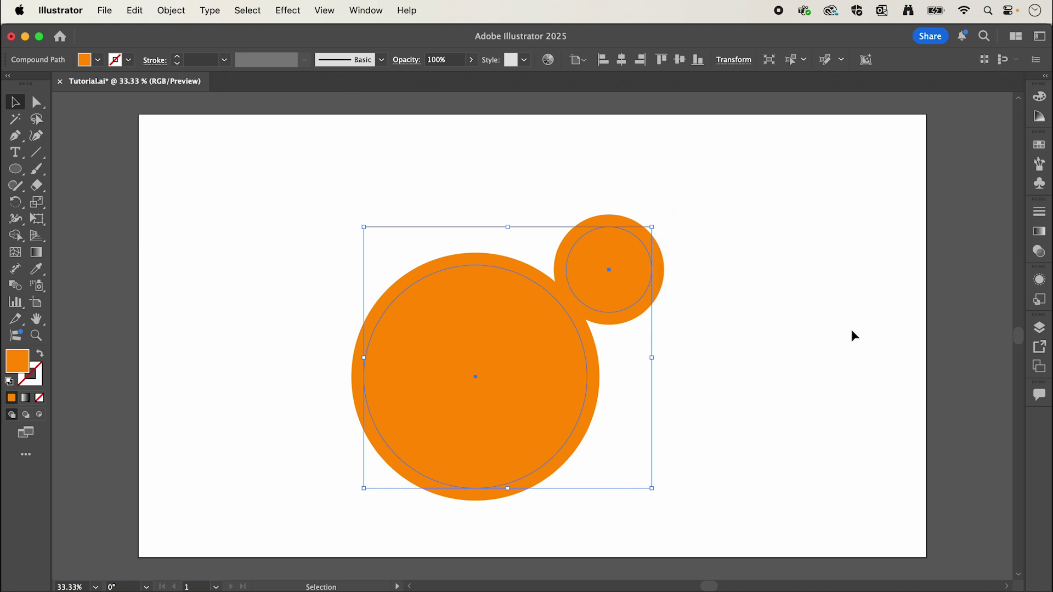
- Add a second Offset Path instance of -30 px with Round joins, then deselect
{"action": "left_click", "coordinate": [285, 6]}
{"action": "mouse_move", "coordinate": [365, 173]}
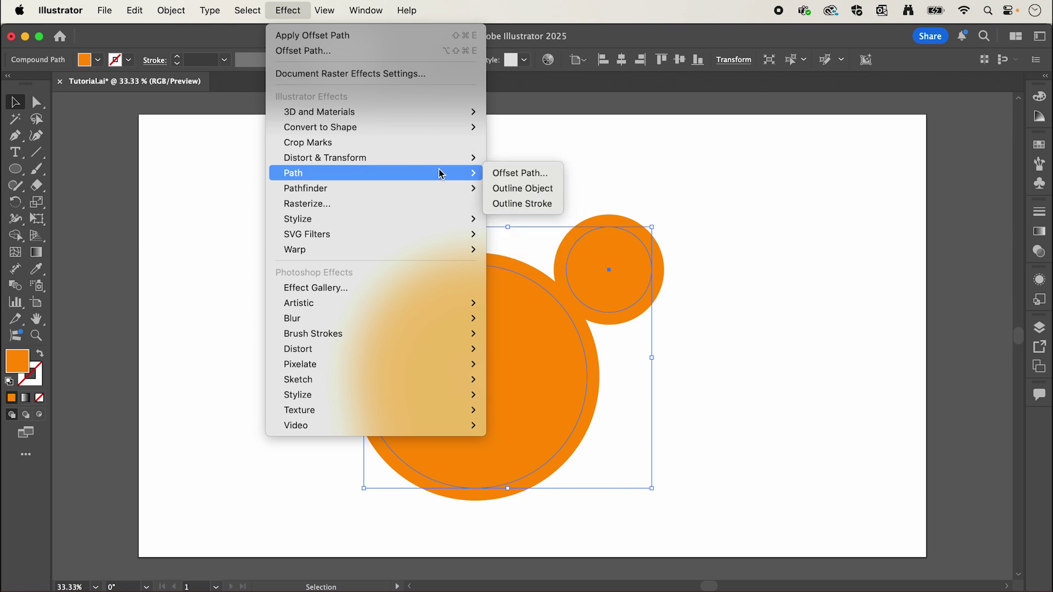
{"action": "left_click", "coordinate": [495, 173]}
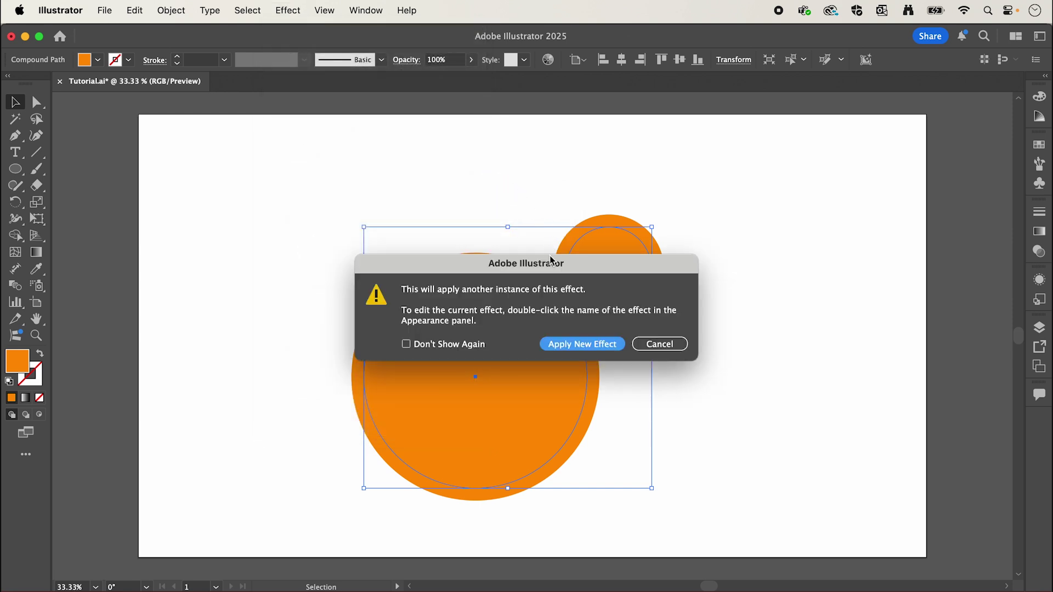
{"action": "left_click", "coordinate": [597, 344]}
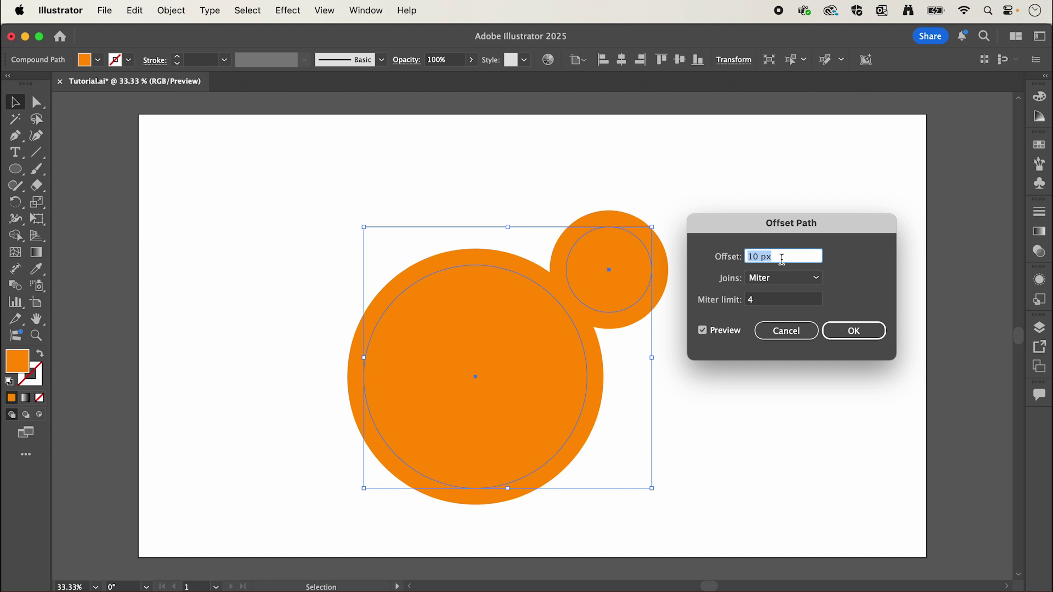
{"action": "type", "text": "-30"}
{"action": "left_click", "coordinate": [788, 280]}
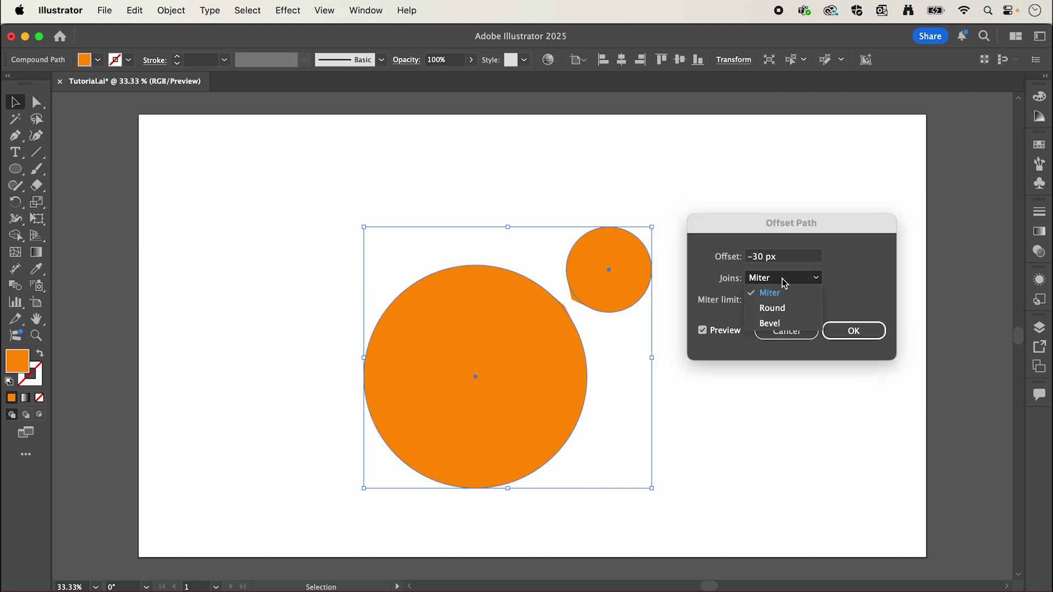
{"action": "left_click", "coordinate": [783, 310]}
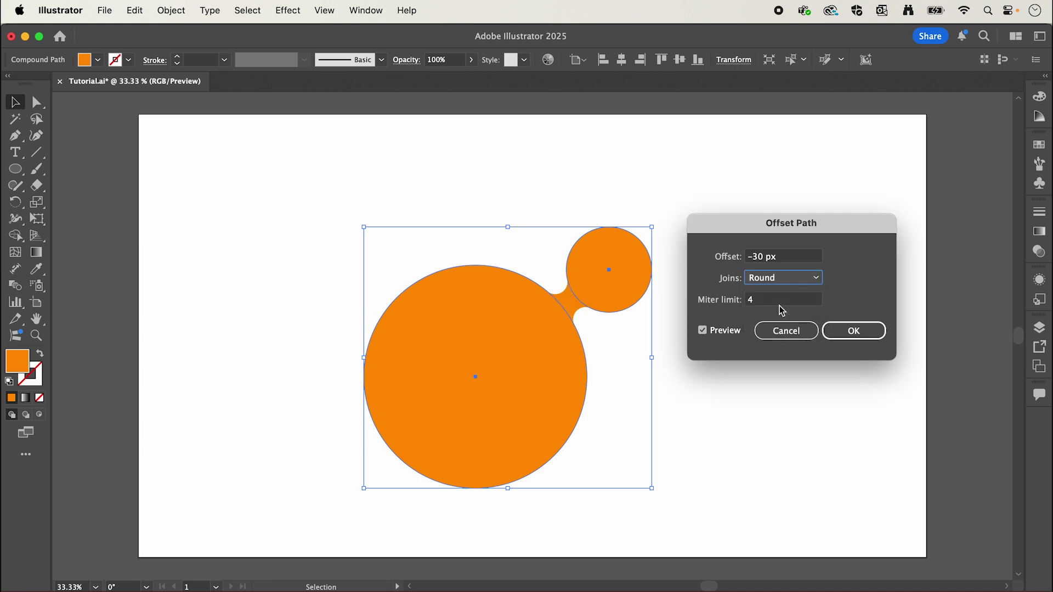
{"action": "left_click", "coordinate": [860, 334]}
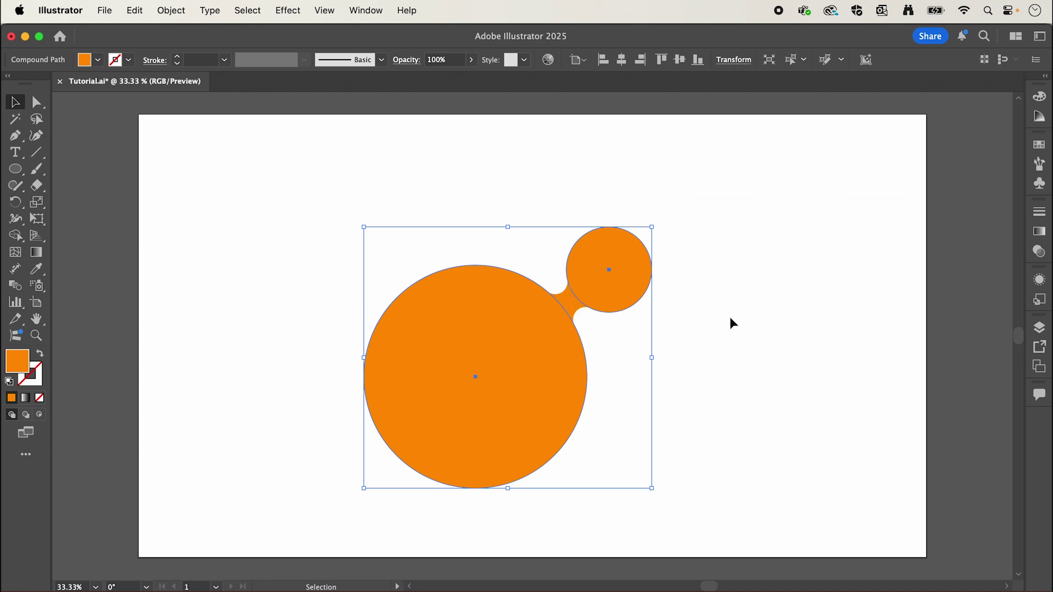
{"action": "left_click", "coordinate": [707, 317]}
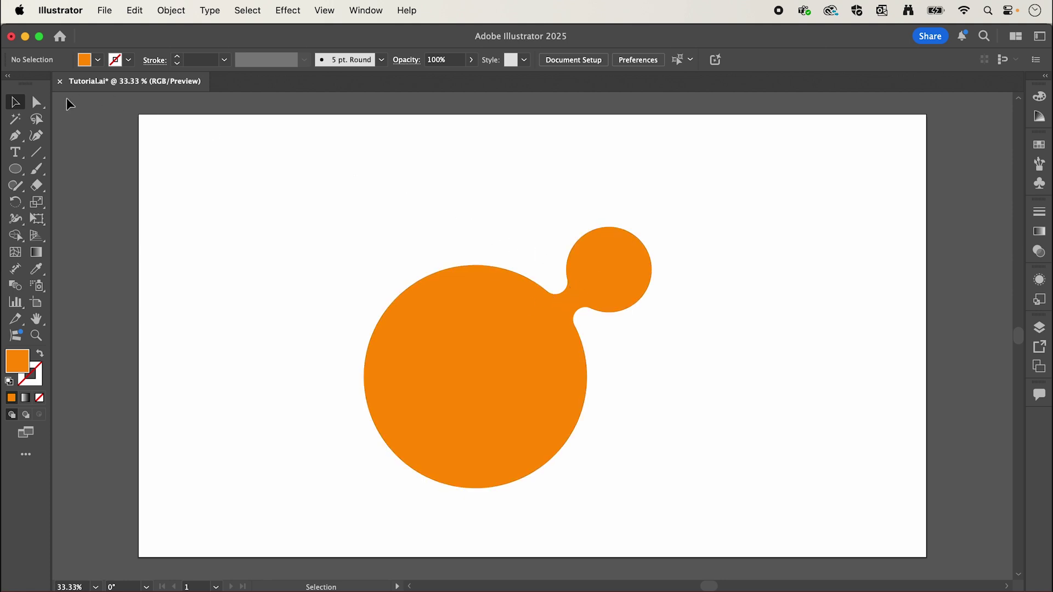
- With Direct Selection, drag the small circle slightly up and left to reshape the neck
{"action": "left_click", "coordinate": [37, 104]}
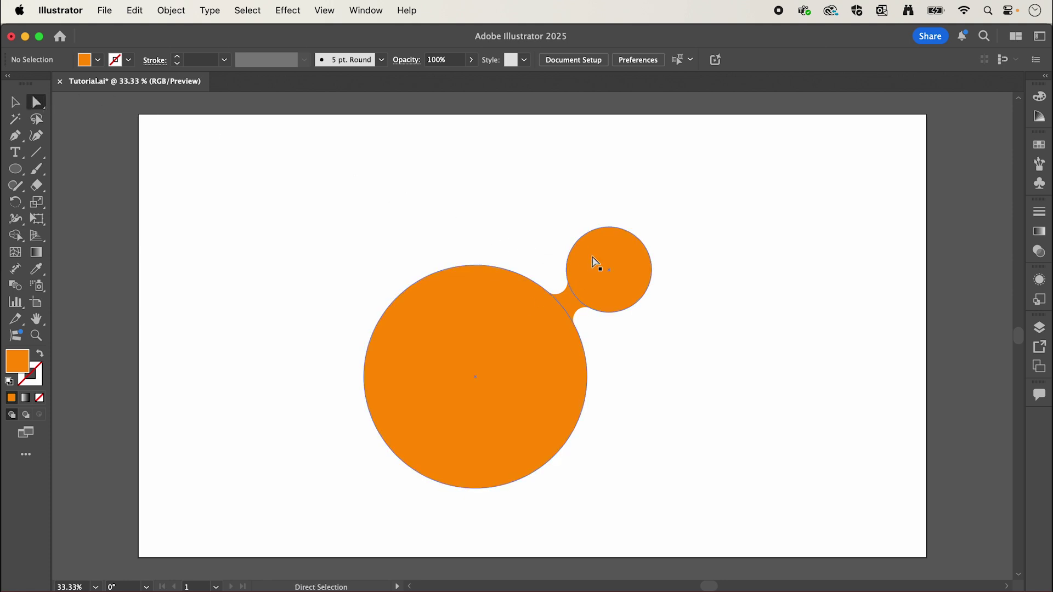
{"action": "left_click_drag", "start_coordinate": [562, 221], "coordinate": [673, 322]}
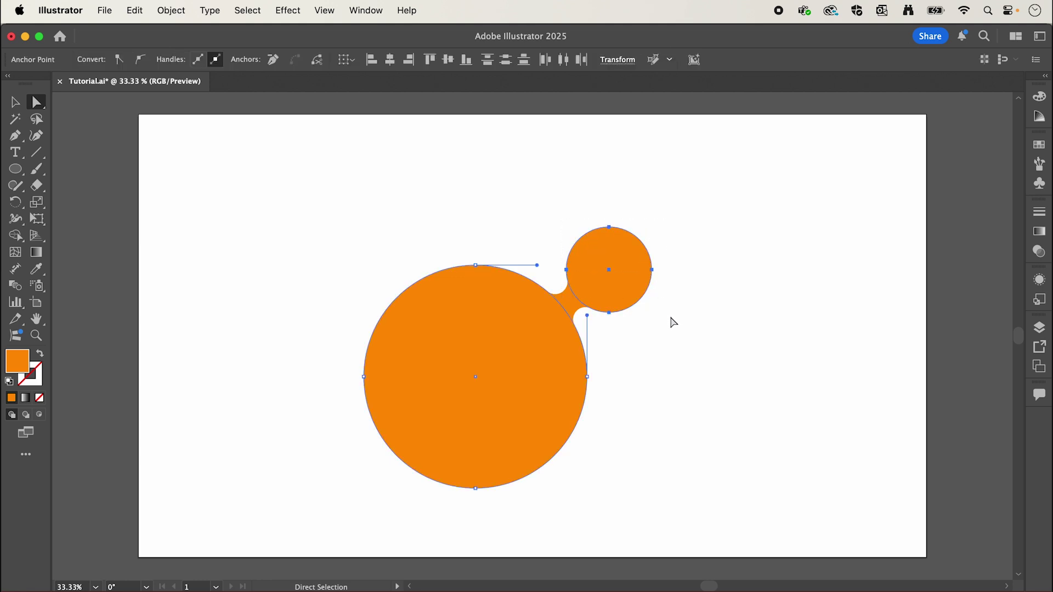
{"action": "left_click", "coordinate": [536, 285], "text": "super"}
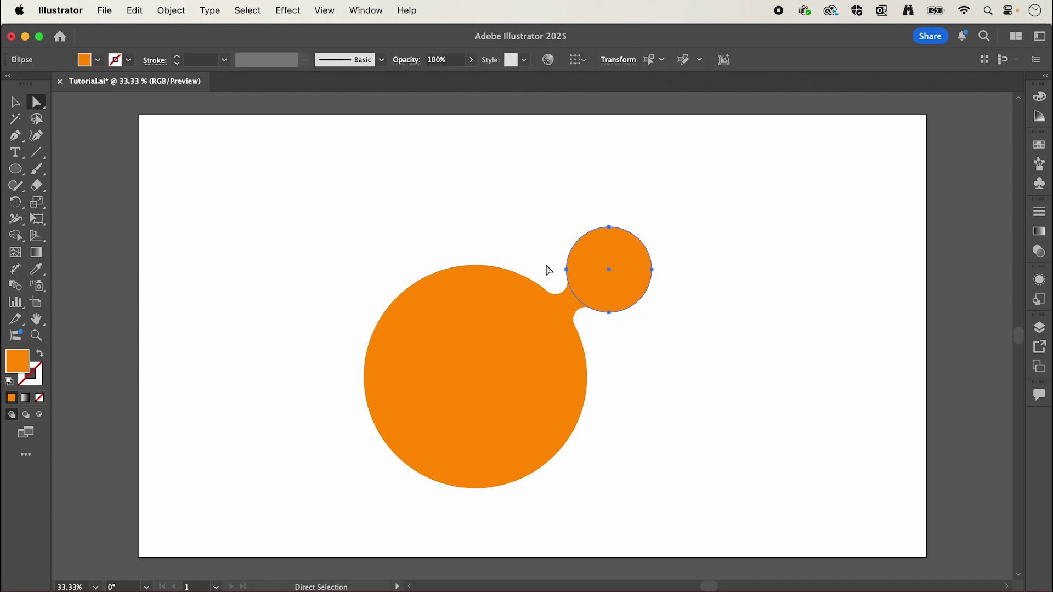
{"action": "left_click_drag", "start_coordinate": [566, 269], "coordinate": [550, 254]}
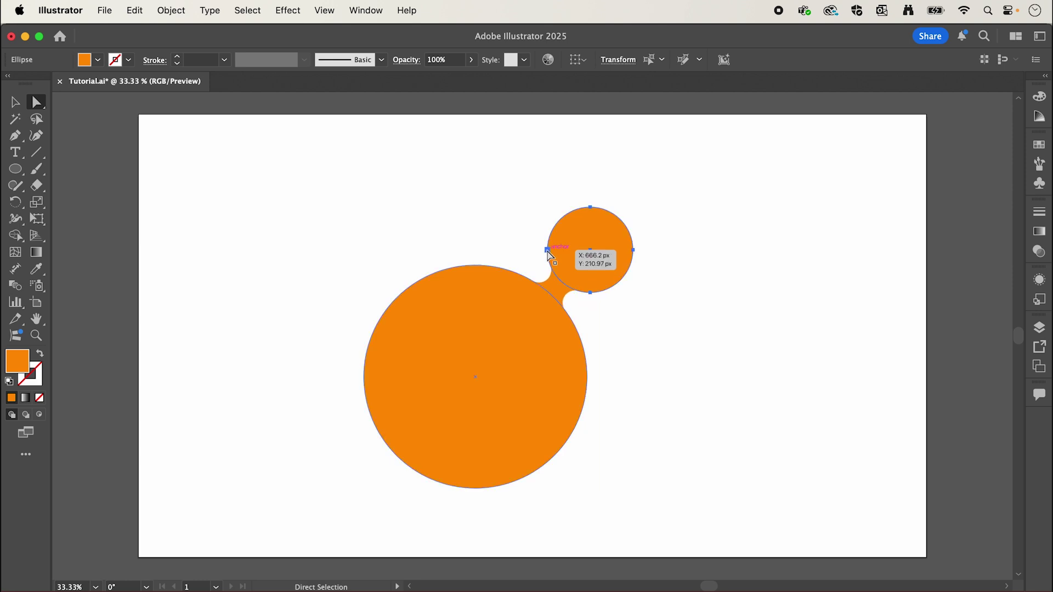
{"action": "left_click", "coordinate": [504, 246]}
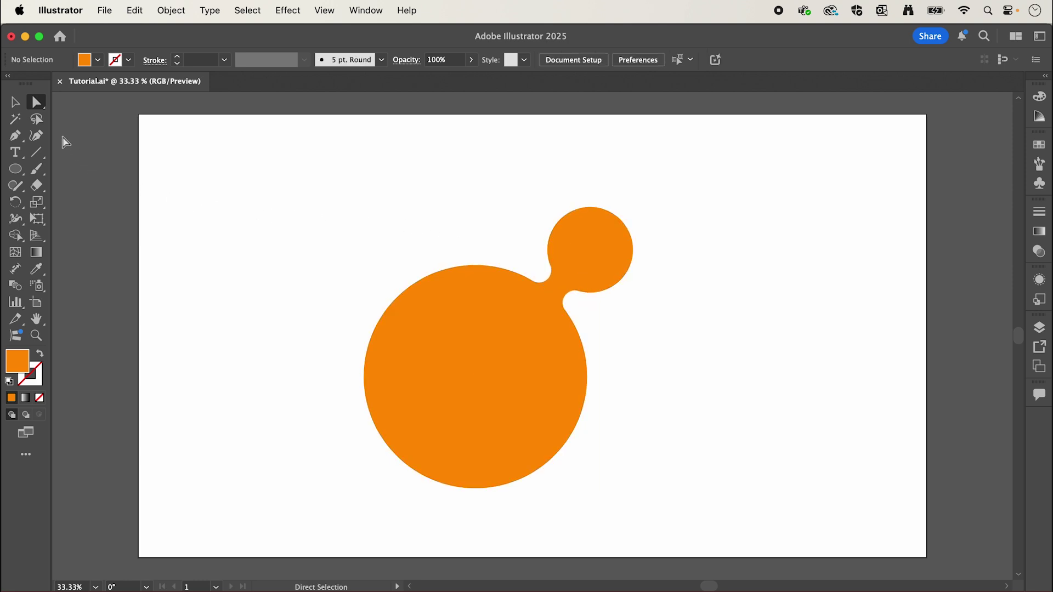
- Select the fused circles and apply 3D and Materials > Extrude & Bevel
{"action": "left_click", "coordinate": [18, 104]}
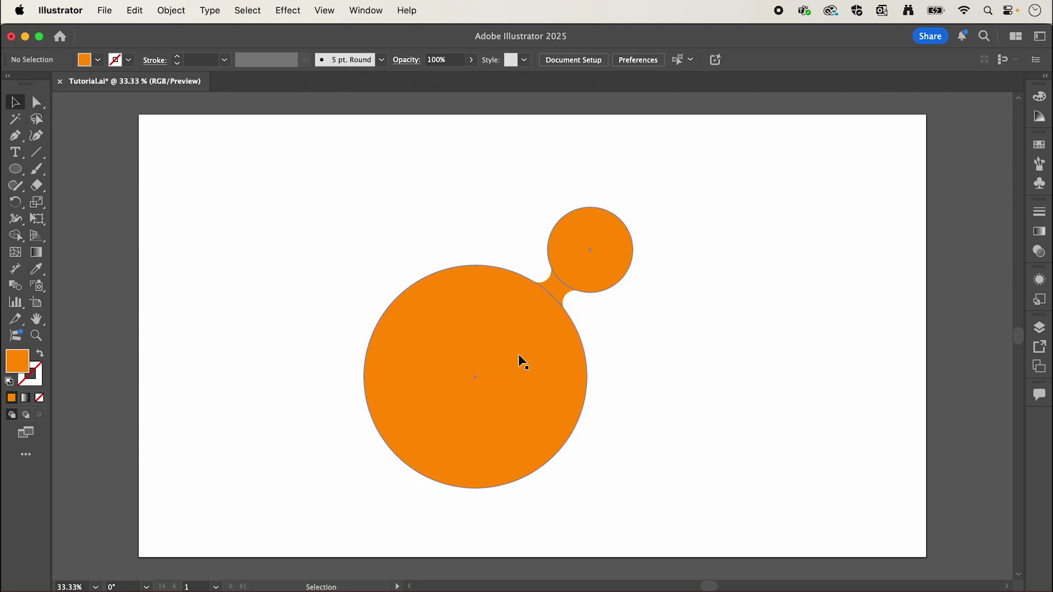
{"action": "left_click", "coordinate": [540, 326]}
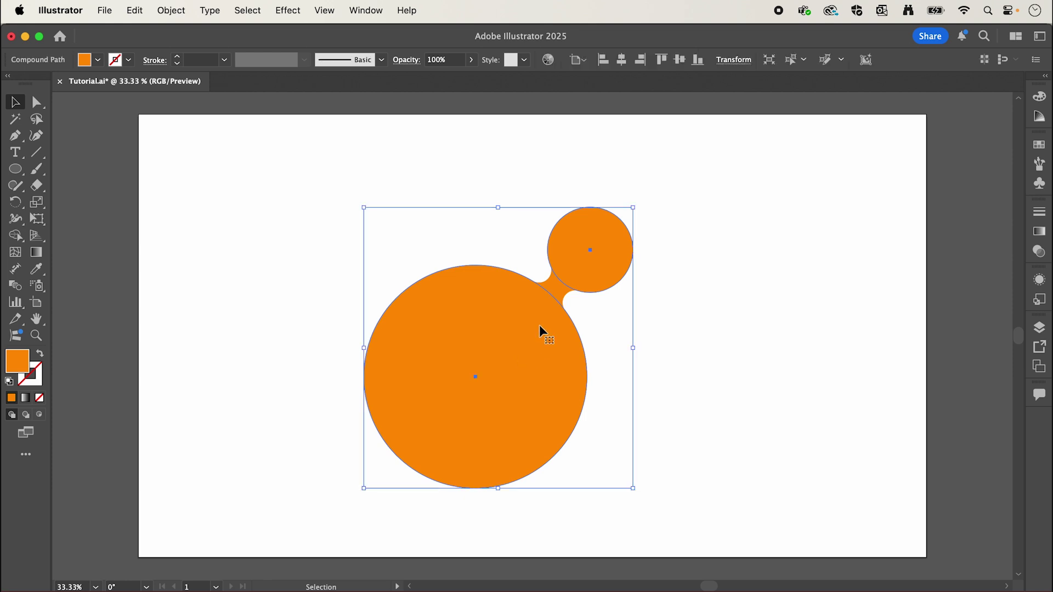
{"action": "left_click", "coordinate": [291, 10]}
{"action": "mouse_move", "coordinate": [387, 111]}
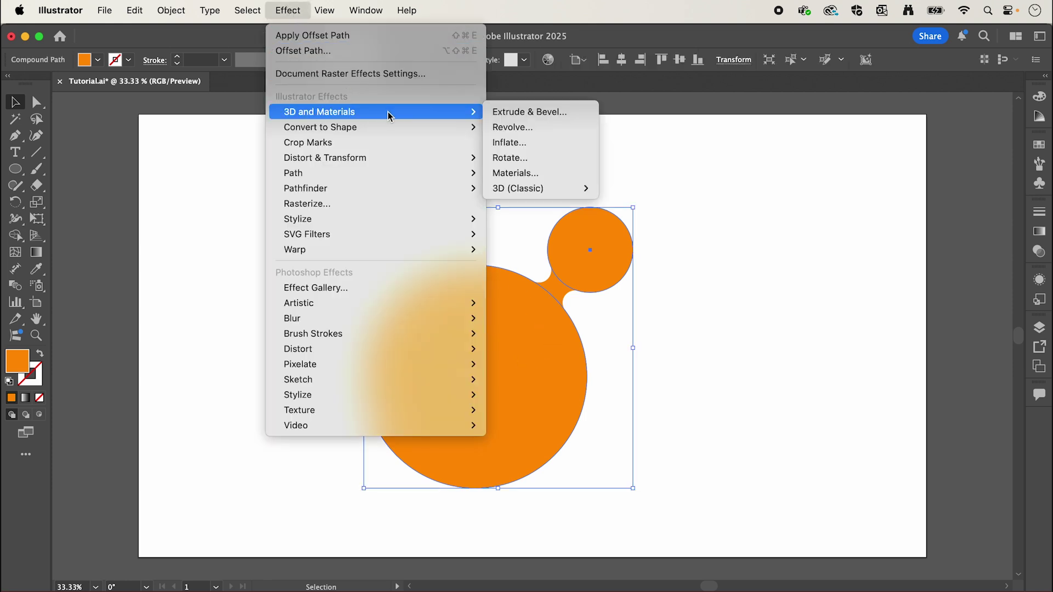
{"action": "left_click", "coordinate": [538, 112]}
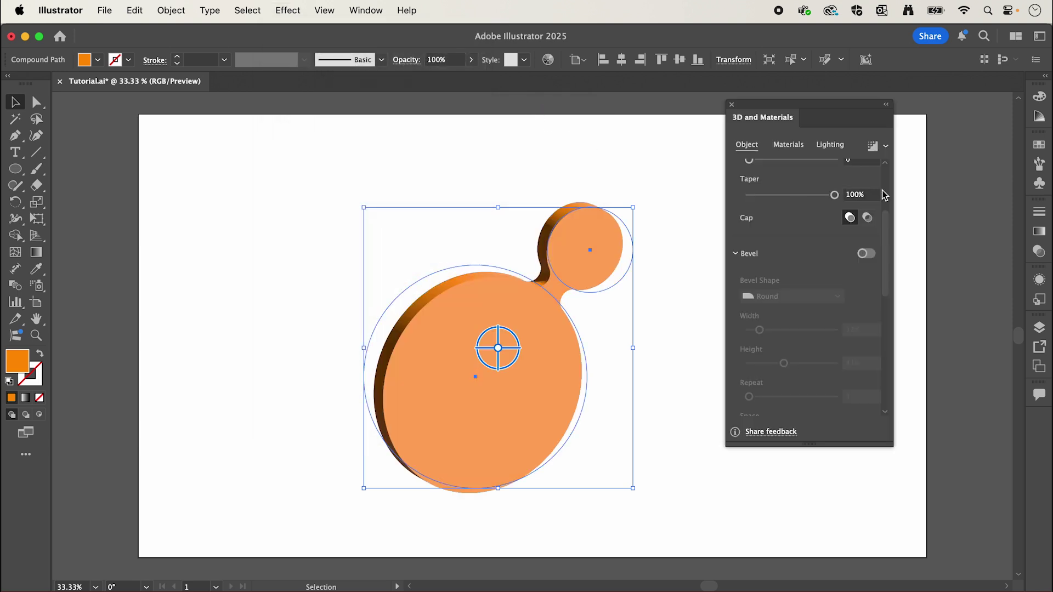
{"action": "left_click_drag", "start_coordinate": [884, 194], "coordinate": [886, 329]}
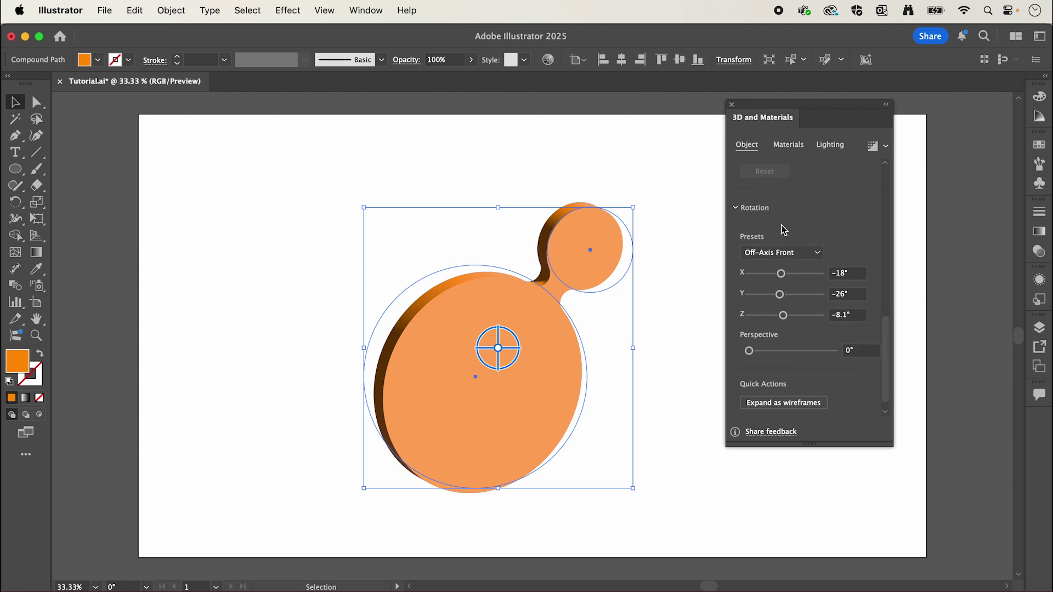
- Set the 3D rotation to 0° on X, Y and Z
{"action": "left_click", "coordinate": [848, 273]}
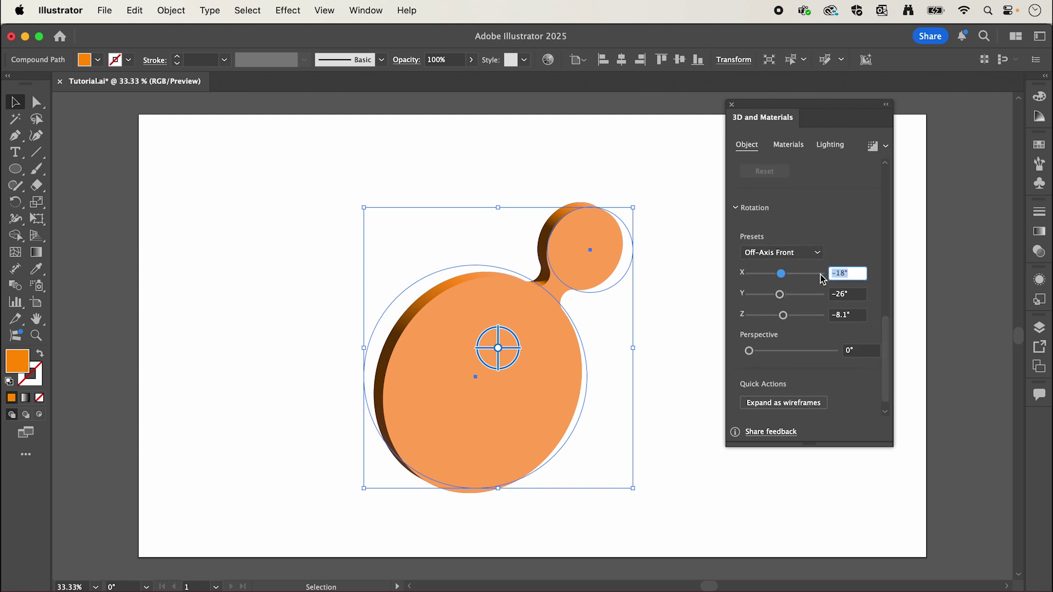
{"action": "type", "text": "0"}
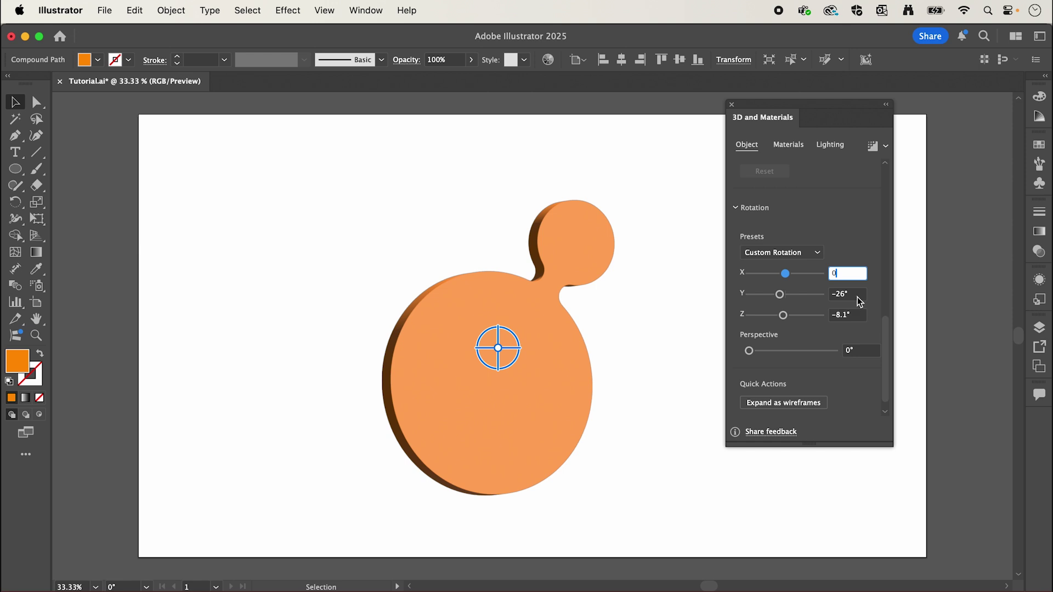
{"action": "key", "text": "Tab"}
{"action": "type", "text": "0"}
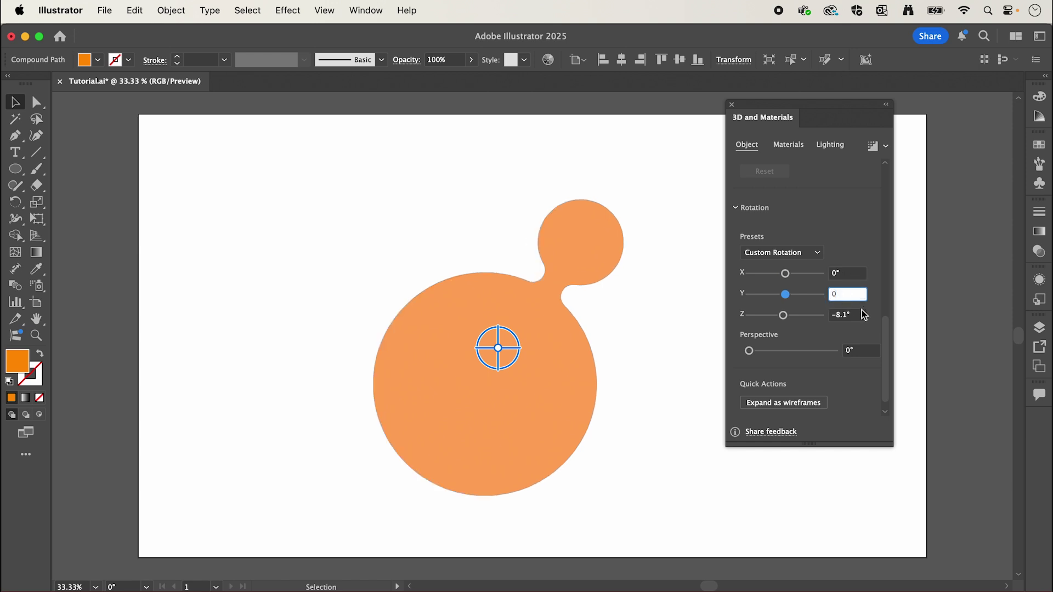
{"action": "key", "text": "Tab"}
{"action": "type", "text": "0"}
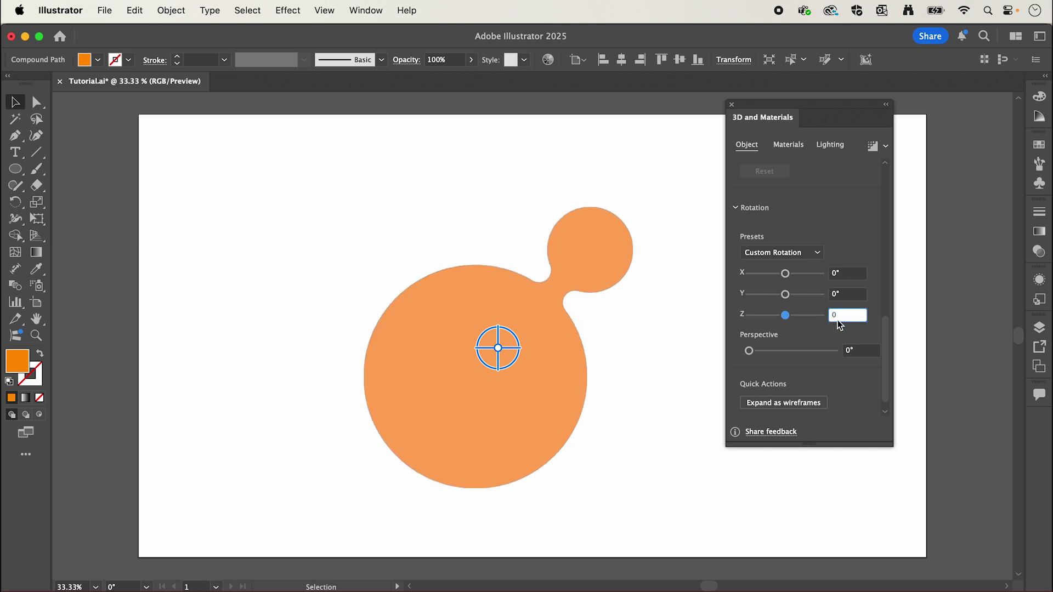
{"action": "left_click_drag", "start_coordinate": [887, 333], "coordinate": [894, 236]}
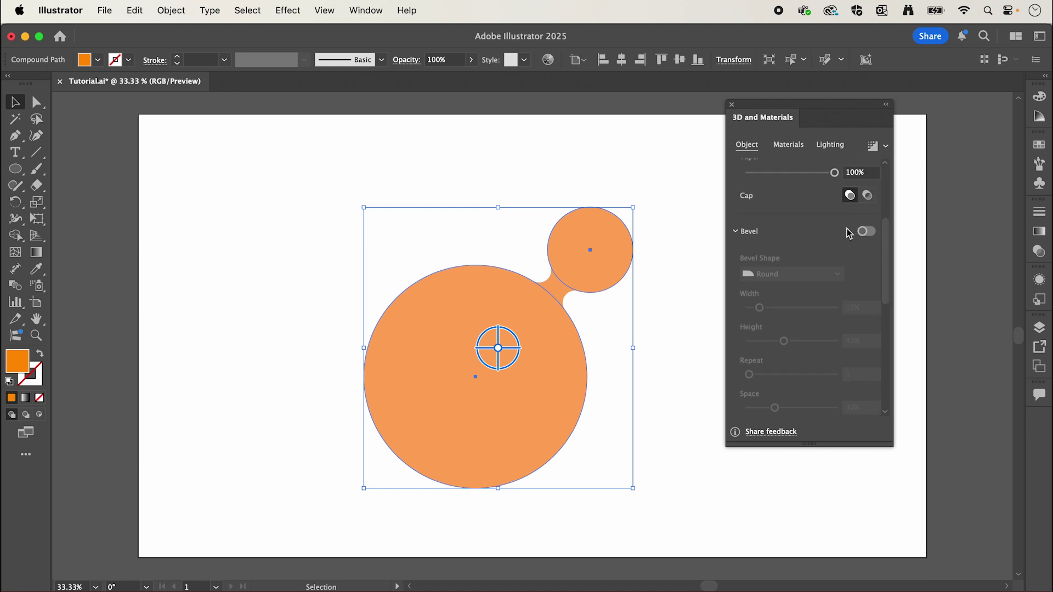
- Turn on a Round bevel with 10% width and 43% height
{"action": "left_click", "coordinate": [866, 232]}
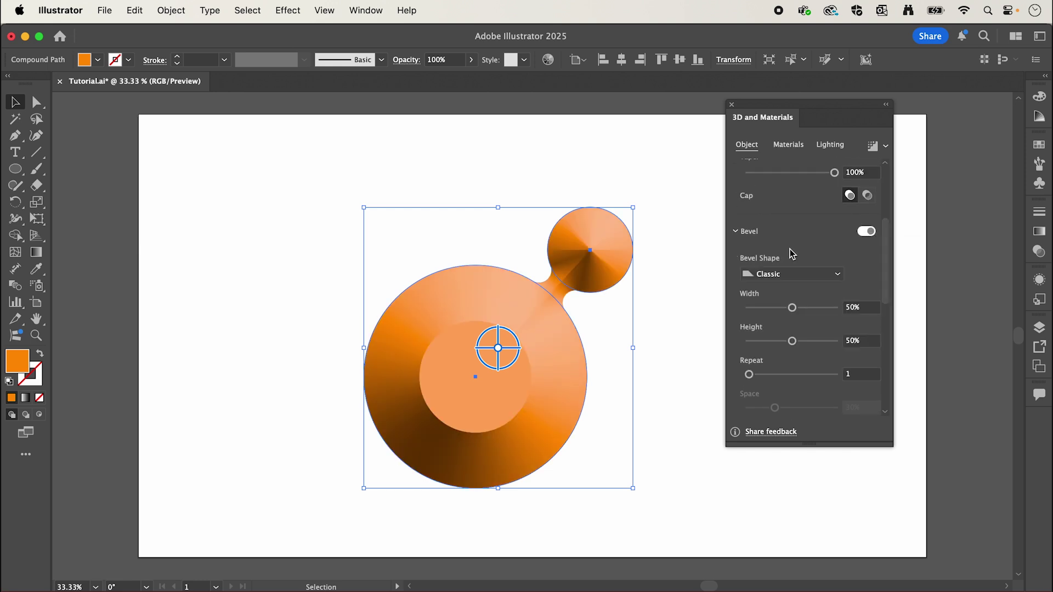
{"action": "left_click", "coordinate": [780, 275]}
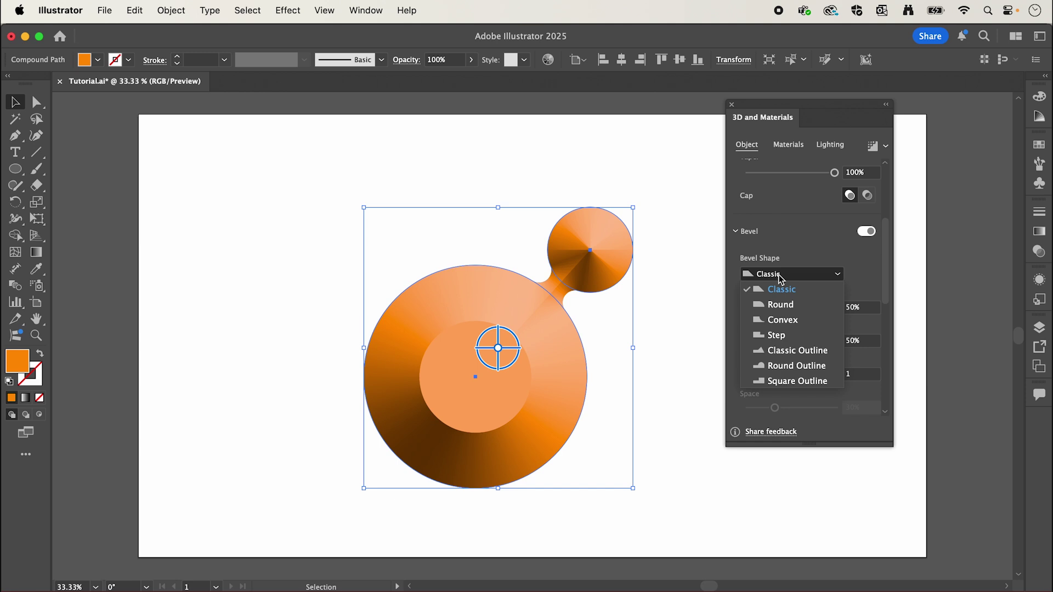
{"action": "left_click", "coordinate": [797, 306]}
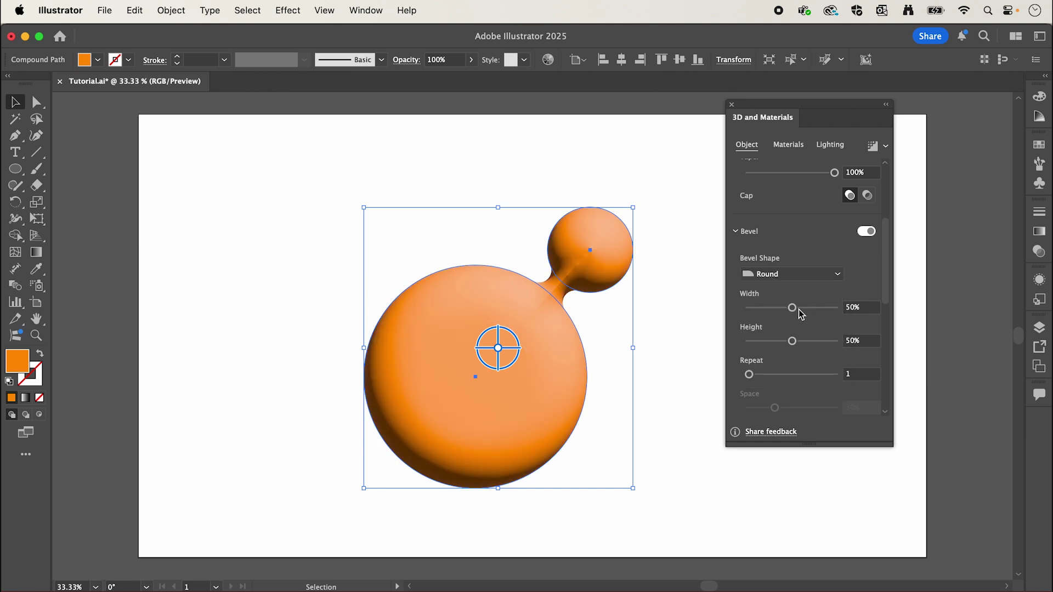
{"action": "left_click_drag", "start_coordinate": [799, 311], "coordinate": [764, 312]}
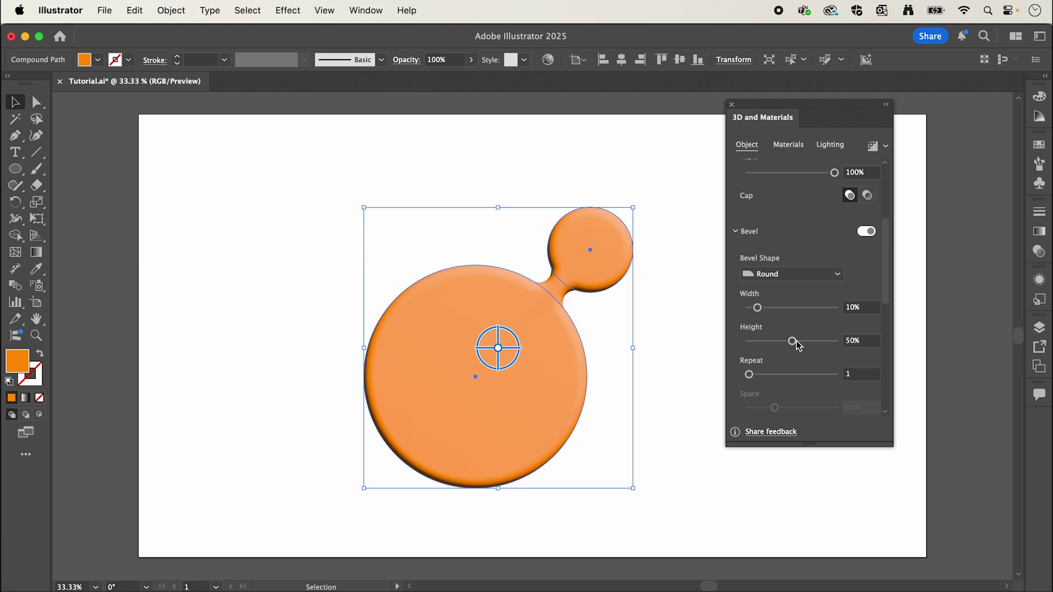
{"action": "mouse_move", "coordinate": [796, 342]}
{"action": "left_mouse_down"}
{"action": "mouse_move", "coordinate": [769, 344]}
{"action": "mouse_move", "coordinate": [787, 345]}
{"action": "left_mouse_up"}
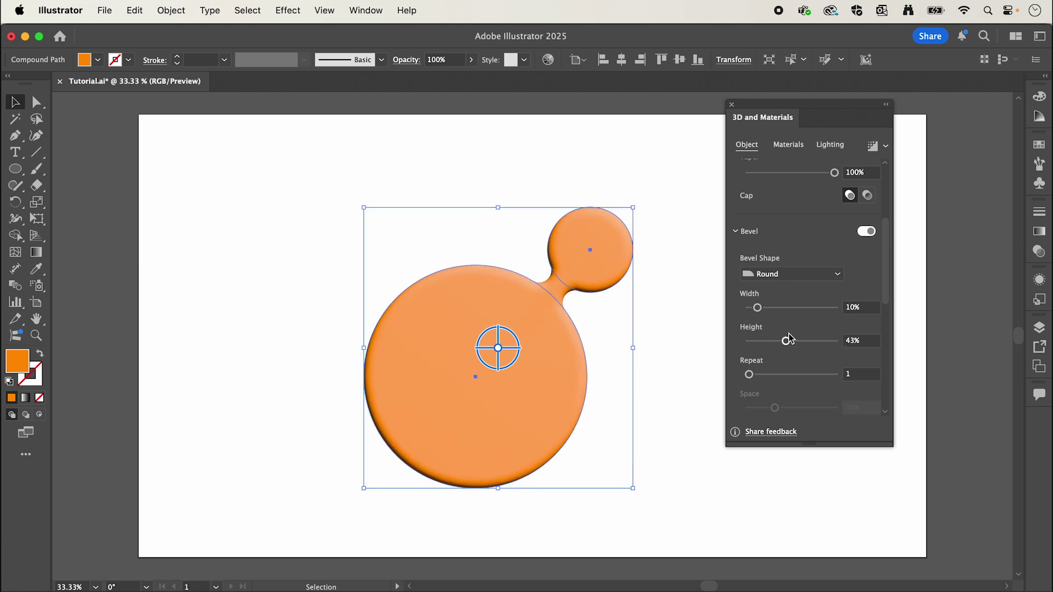
- Lower the light intensity to 57%, then enter the compound shape to edit its circles
{"action": "left_click", "coordinate": [829, 145]}
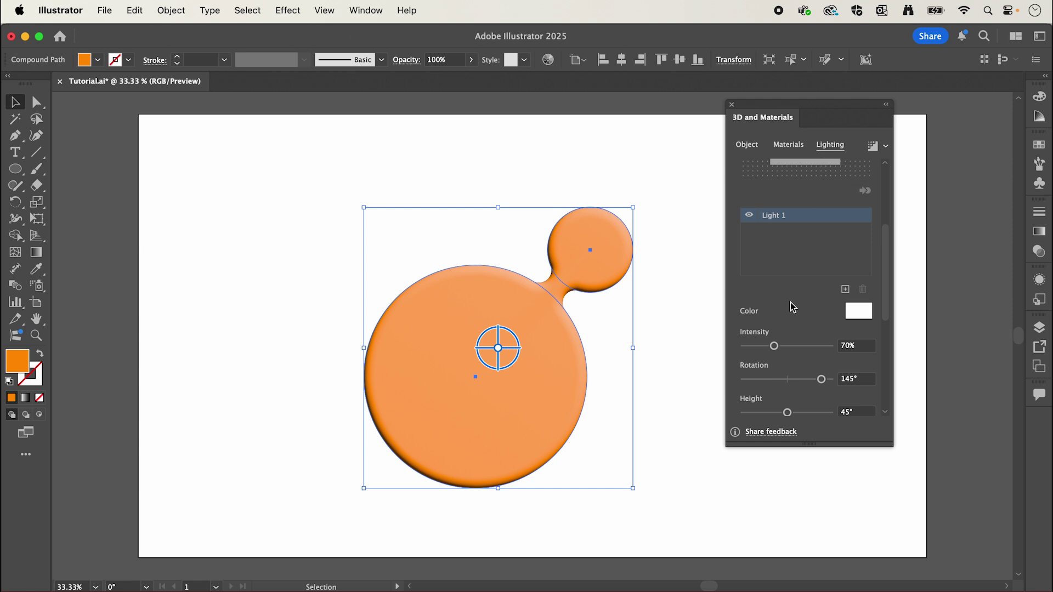
{"action": "left_click_drag", "start_coordinate": [775, 347], "coordinate": [768, 347]}
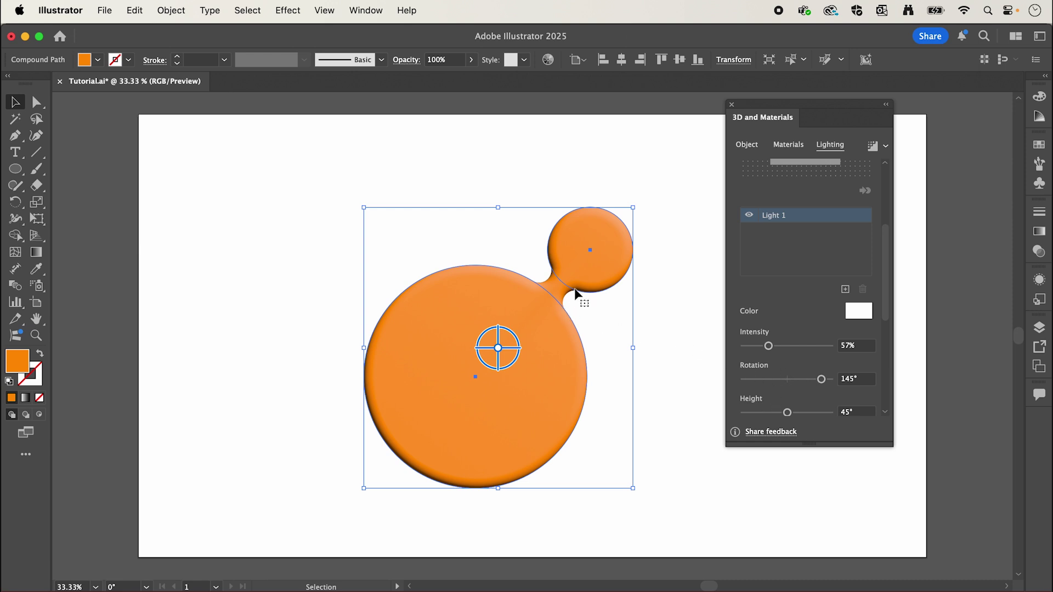
{"action": "double_click", "coordinate": [594, 266]}
- Duplicate the small circle and size it against the blob's lower right as a third circle
{"action": "left_click", "coordinate": [593, 267]}
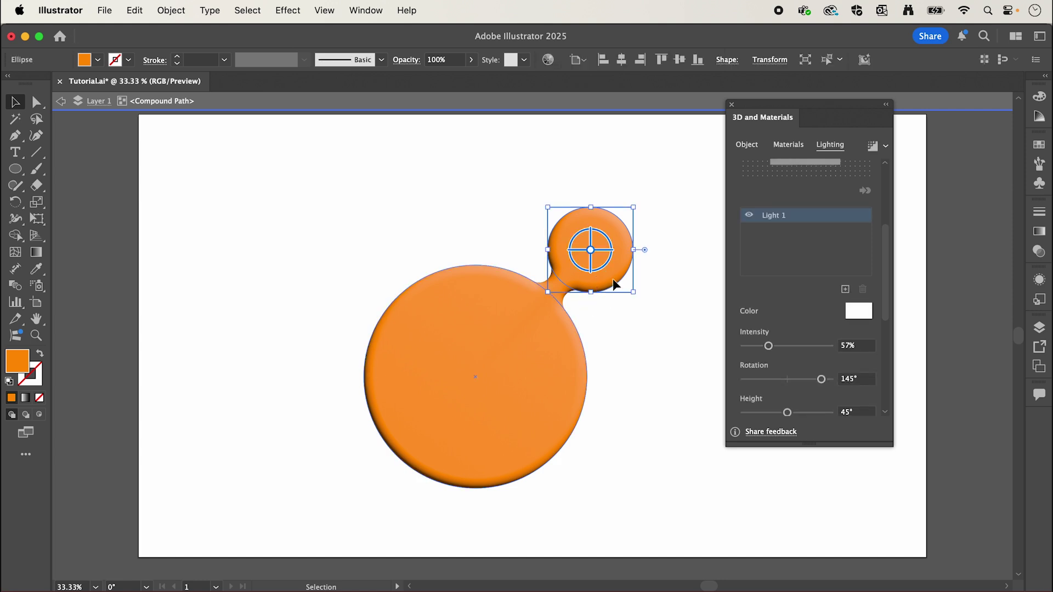
{"action": "left_click_drag", "start_coordinate": [614, 283], "coordinate": [664, 406]}
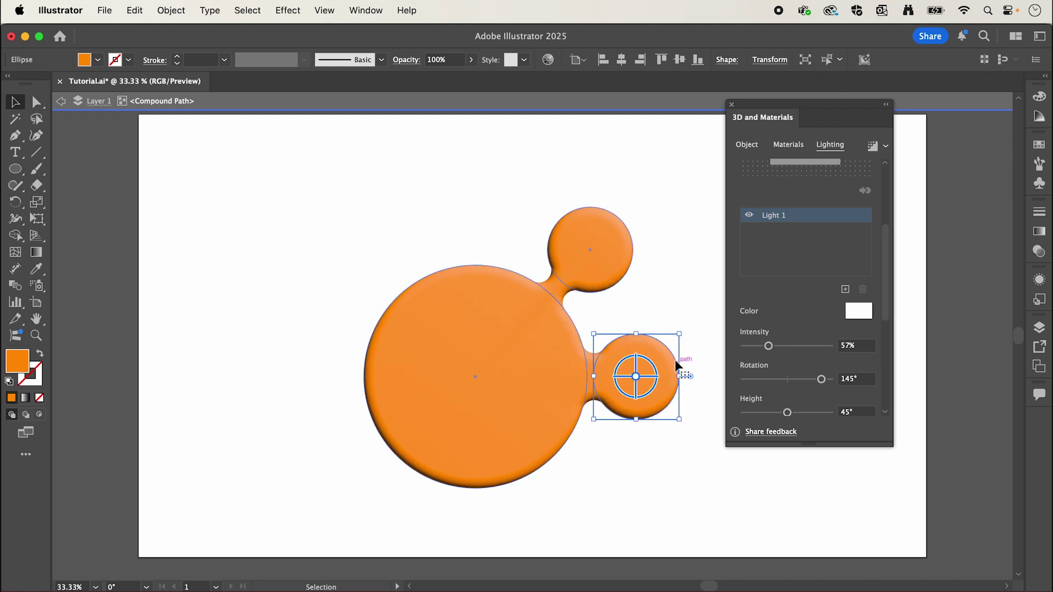
{"action": "left_click_drag", "start_coordinate": [679, 334], "coordinate": [702, 311]}
{"action": "left_click_drag", "start_coordinate": [644, 339], "coordinate": [705, 295]}
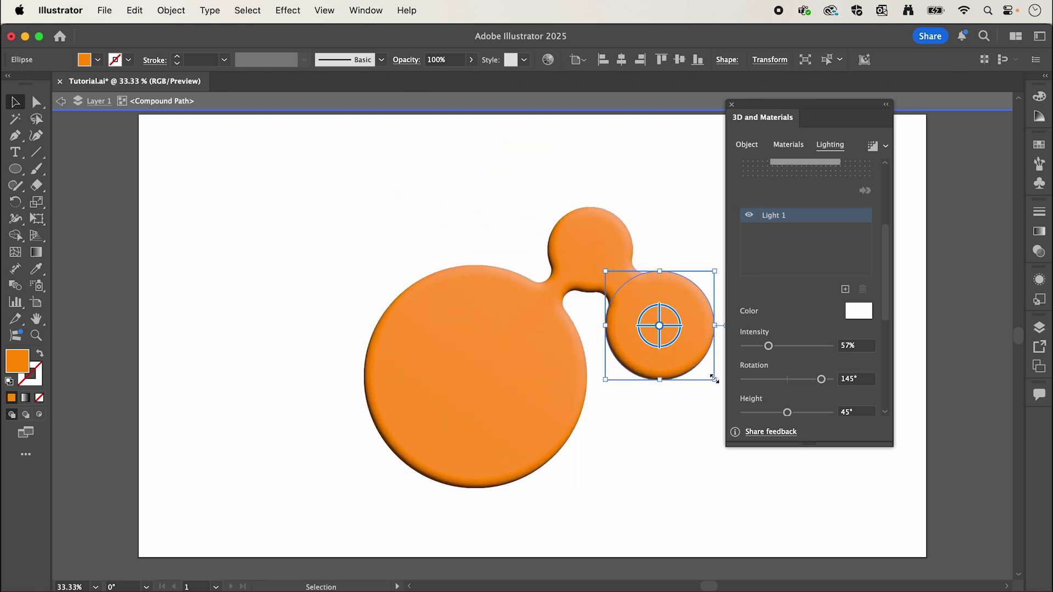
{"action": "left_click_drag", "start_coordinate": [715, 378], "coordinate": [653, 322]}
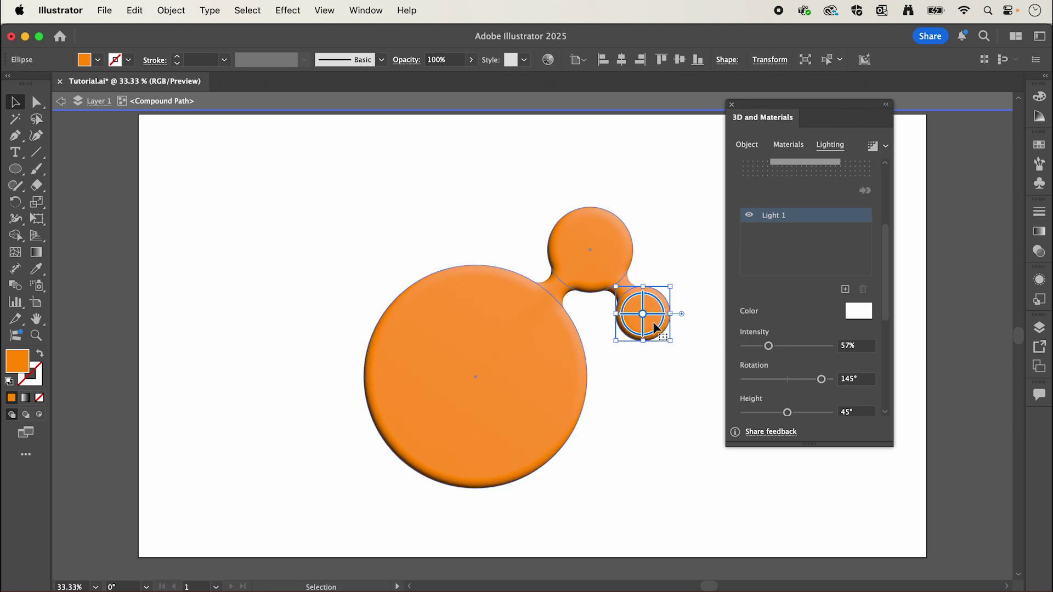
{"action": "left_click", "coordinate": [665, 379]}
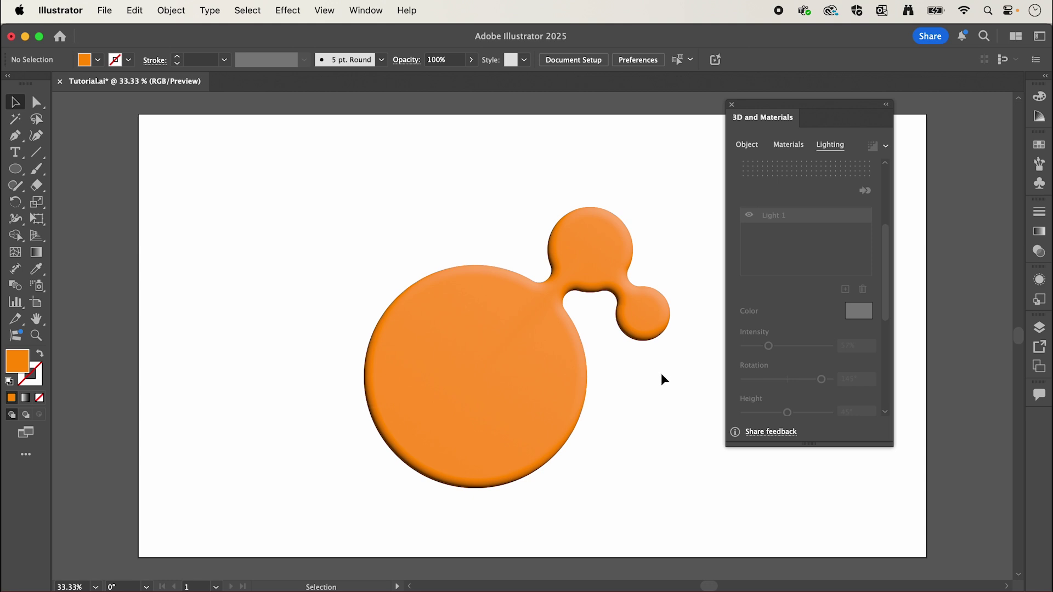
- Select the three-circle blob and bring up the 3D render settings
{"action": "left_click", "coordinate": [564, 352]}
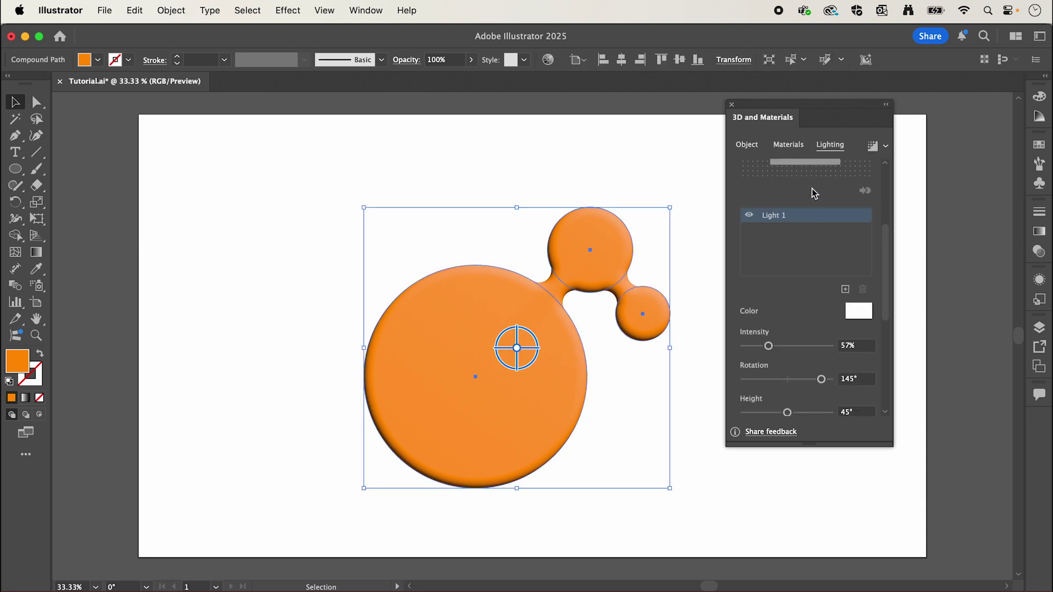
{"action": "left_click", "coordinate": [886, 147]}
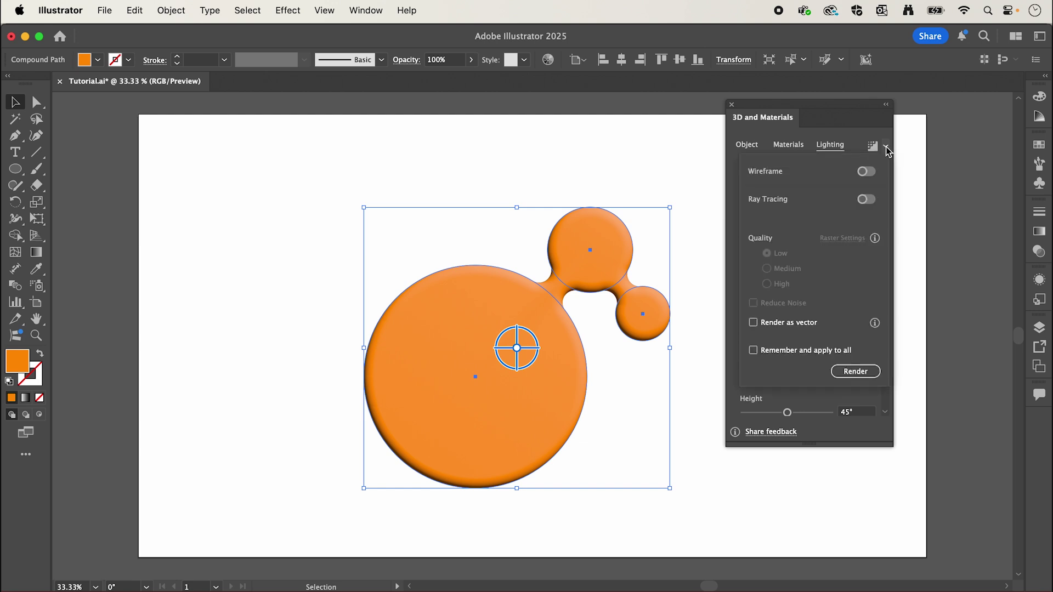